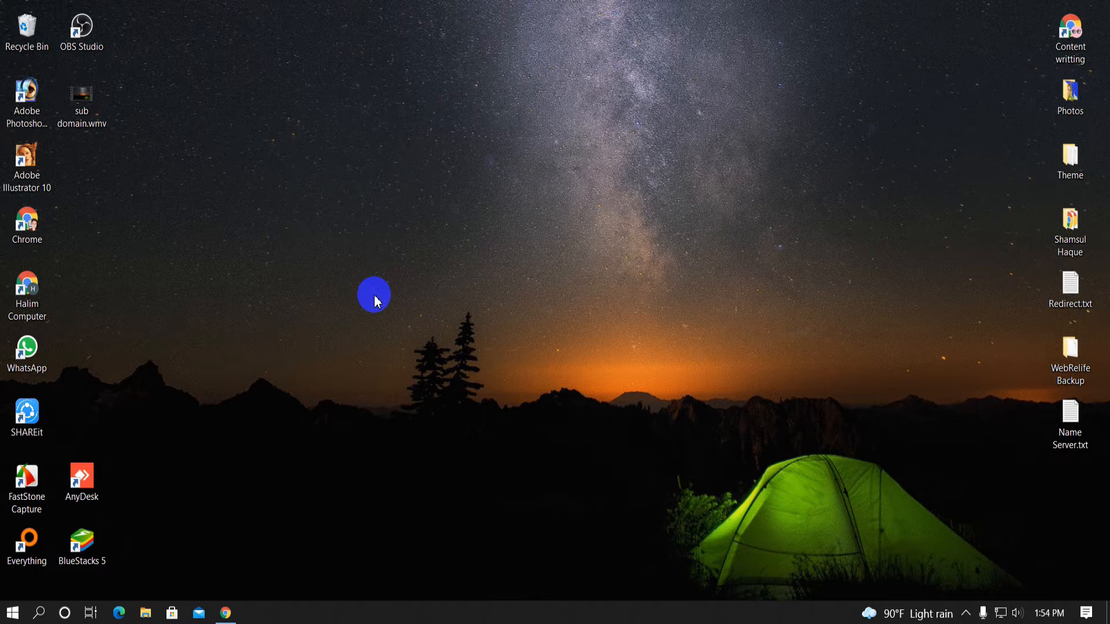
Bring the Chrome window showing the Hostinger hPanel dashboard to the front
left_click(225, 613)
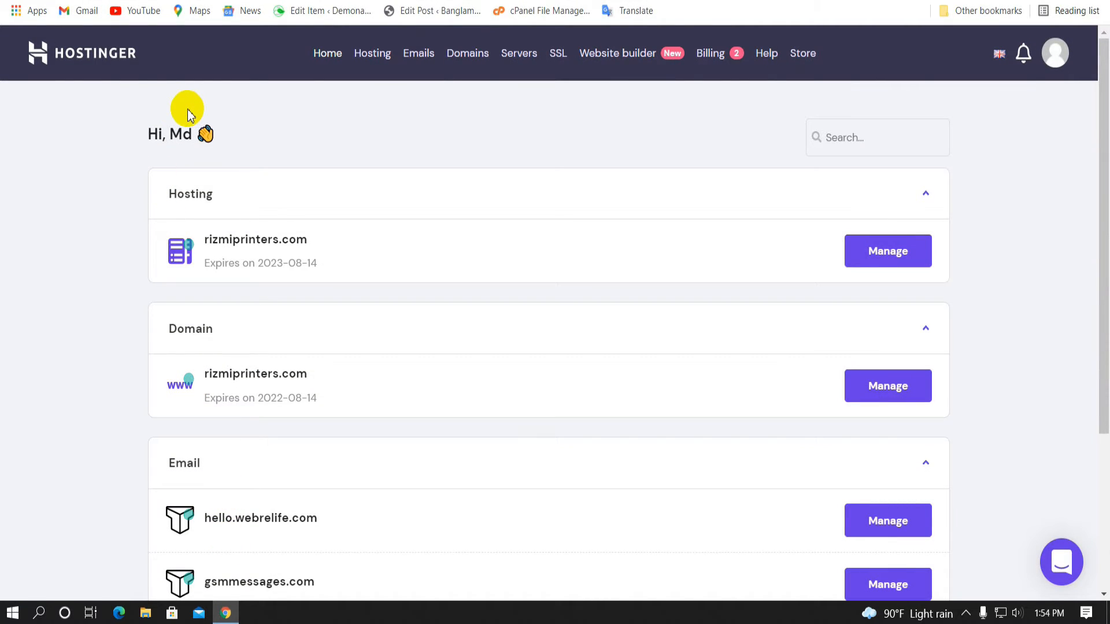
Go to Hosting, manage webrelife.com and open its Auto Installer
scroll(390, 198, "down", 4)
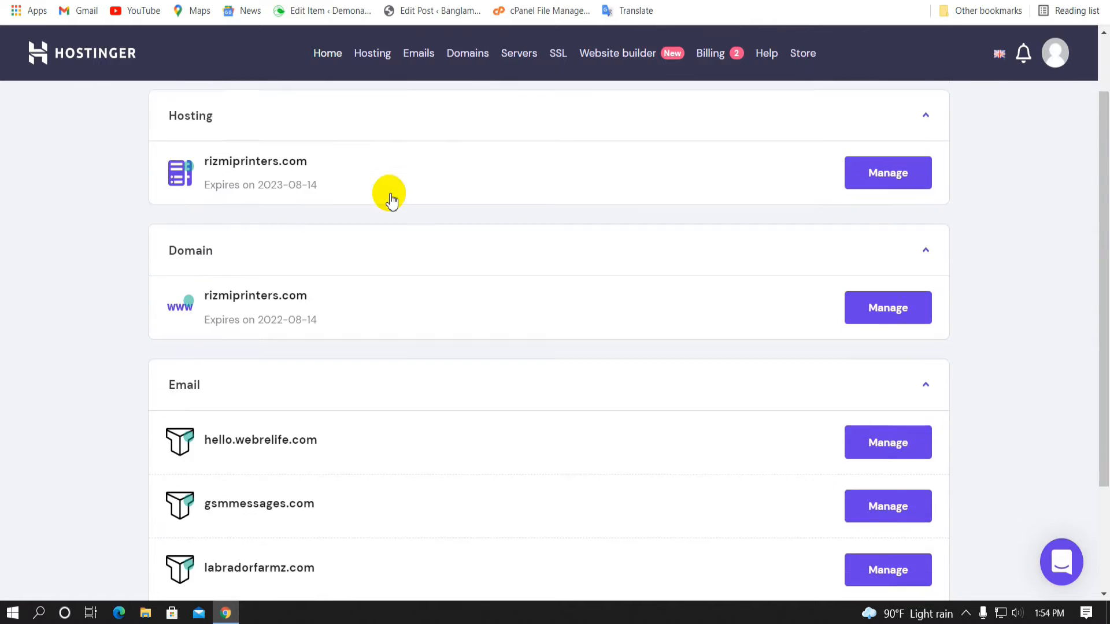
scroll(381, 227, "up", 3)
scroll(381, 227, "up", 1)
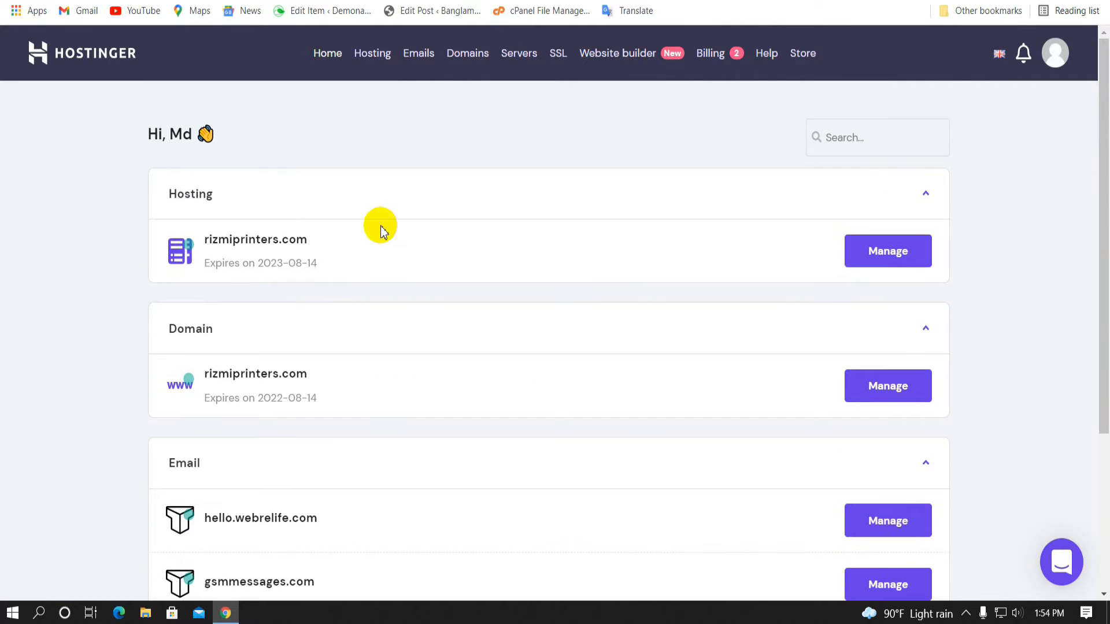
left_click(373, 58)
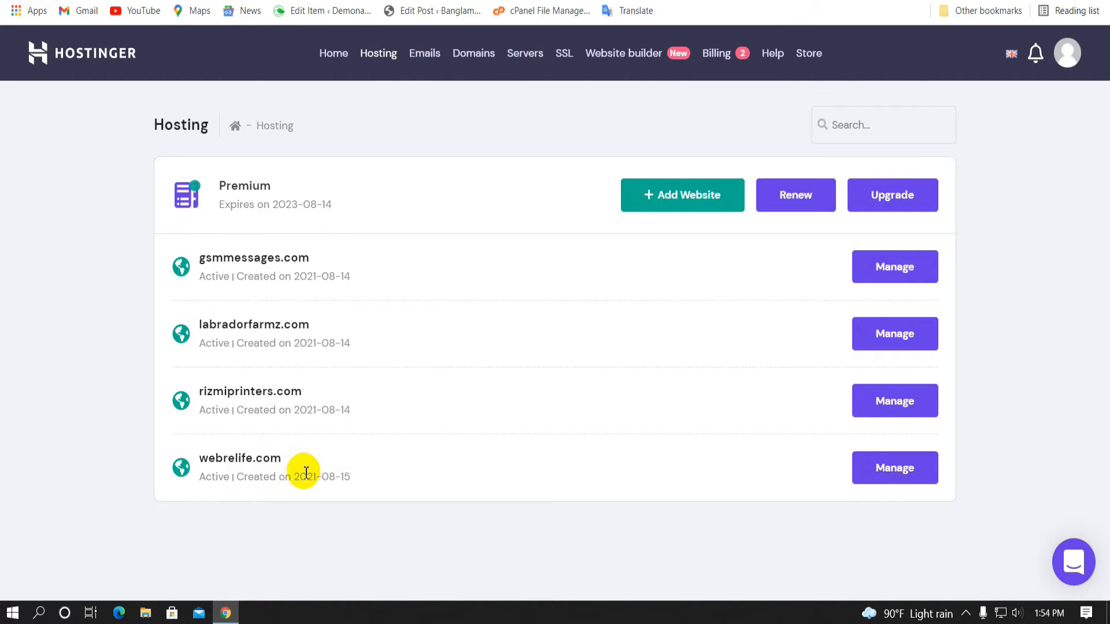
left_click(891, 473)
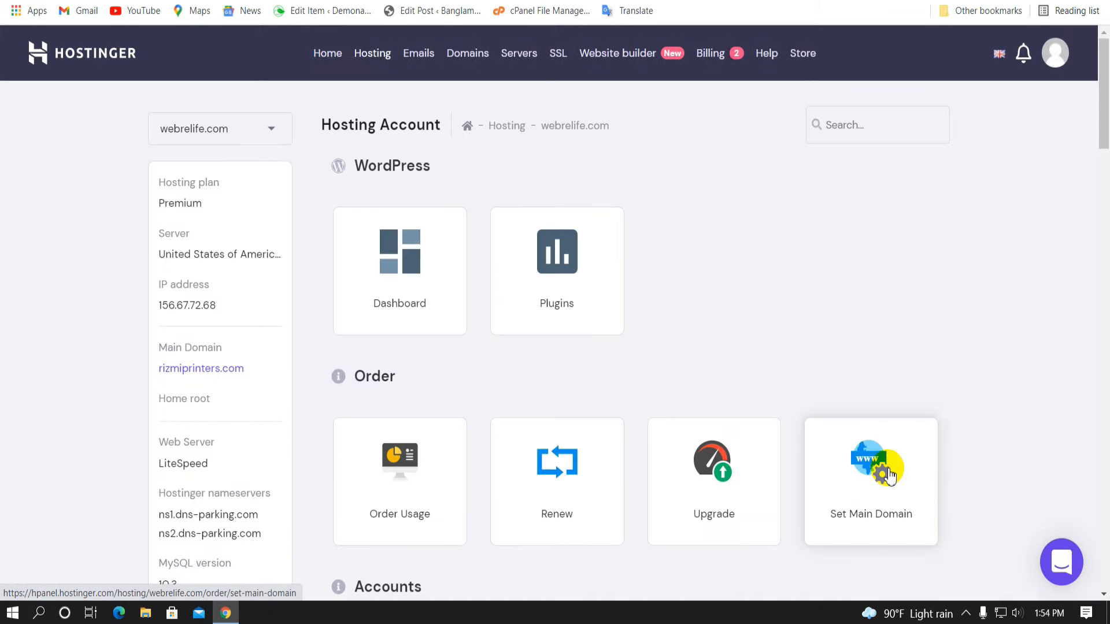
scroll(428, 372, "down", 9)
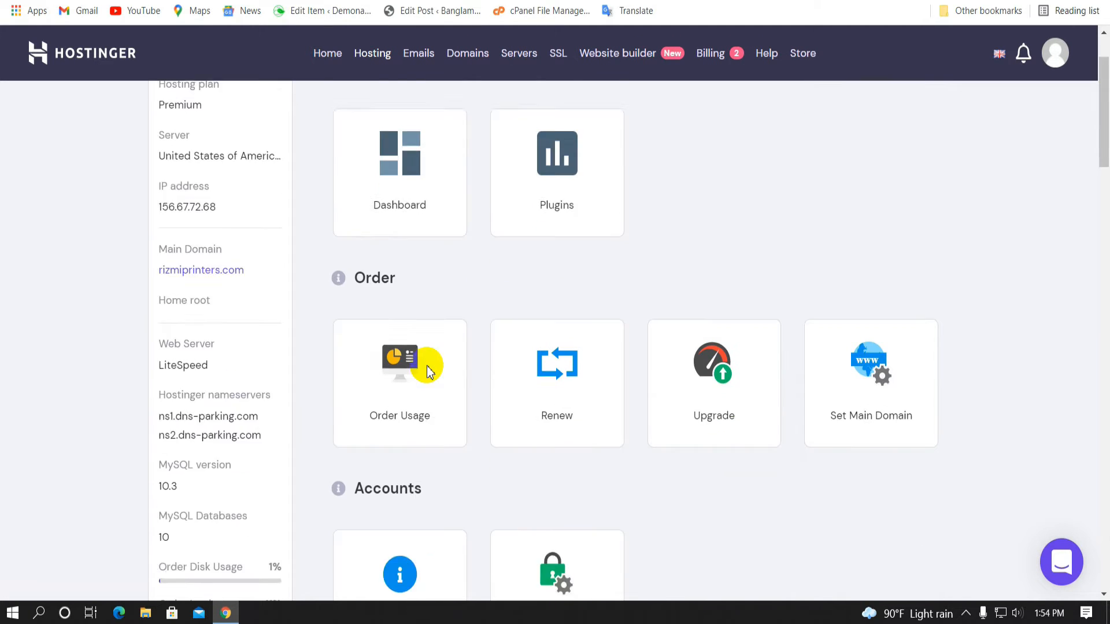
scroll(535, 360, "down", 12)
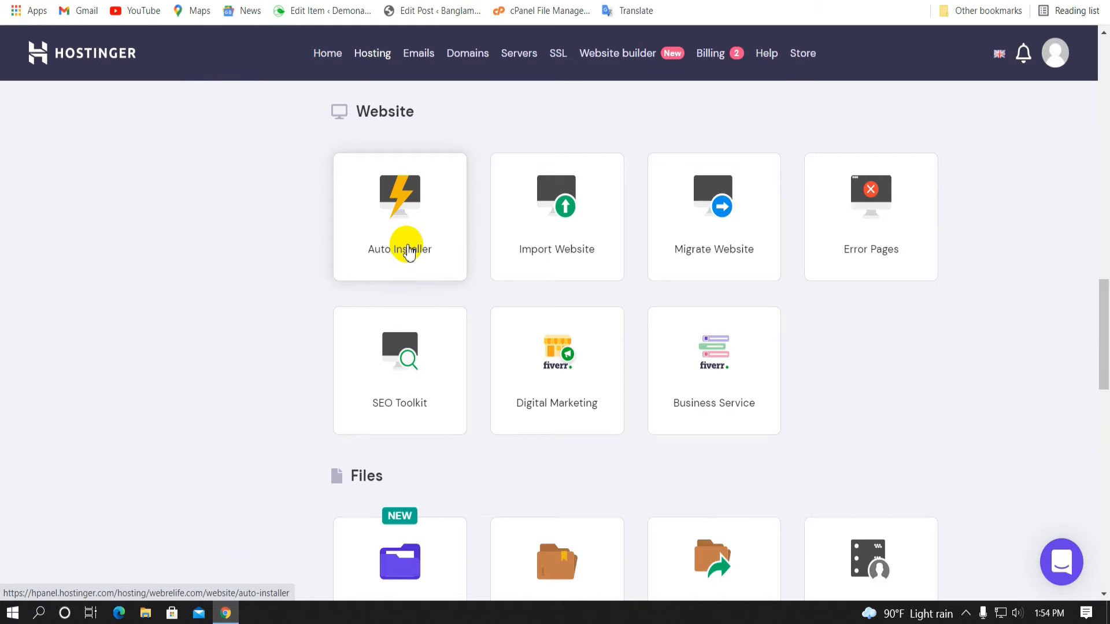
left_click(409, 252)
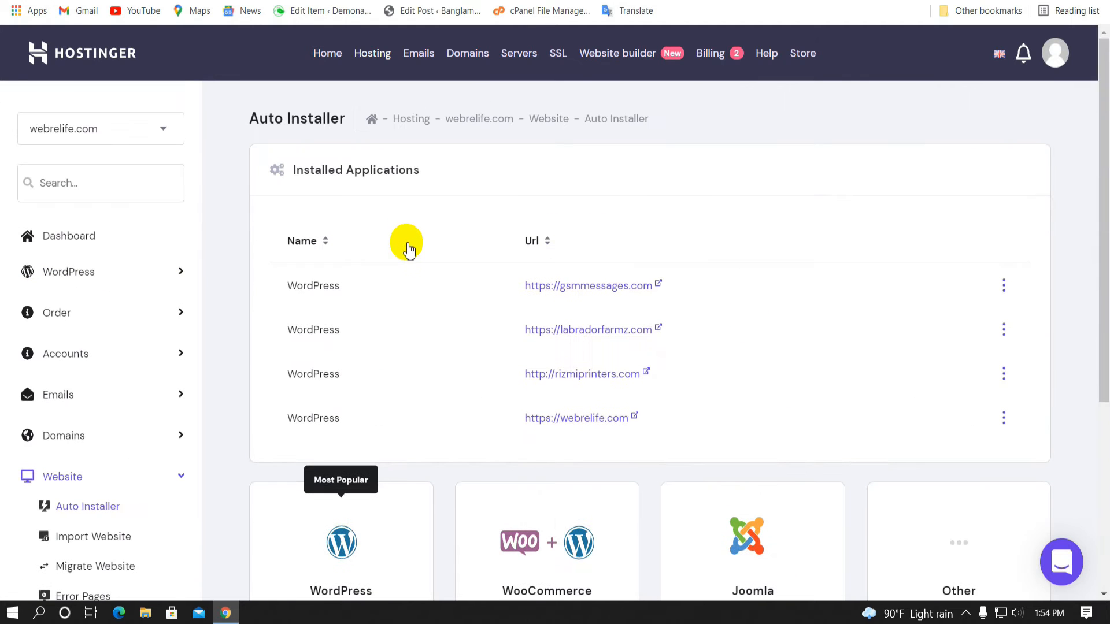
scroll(394, 277, "down", 5)
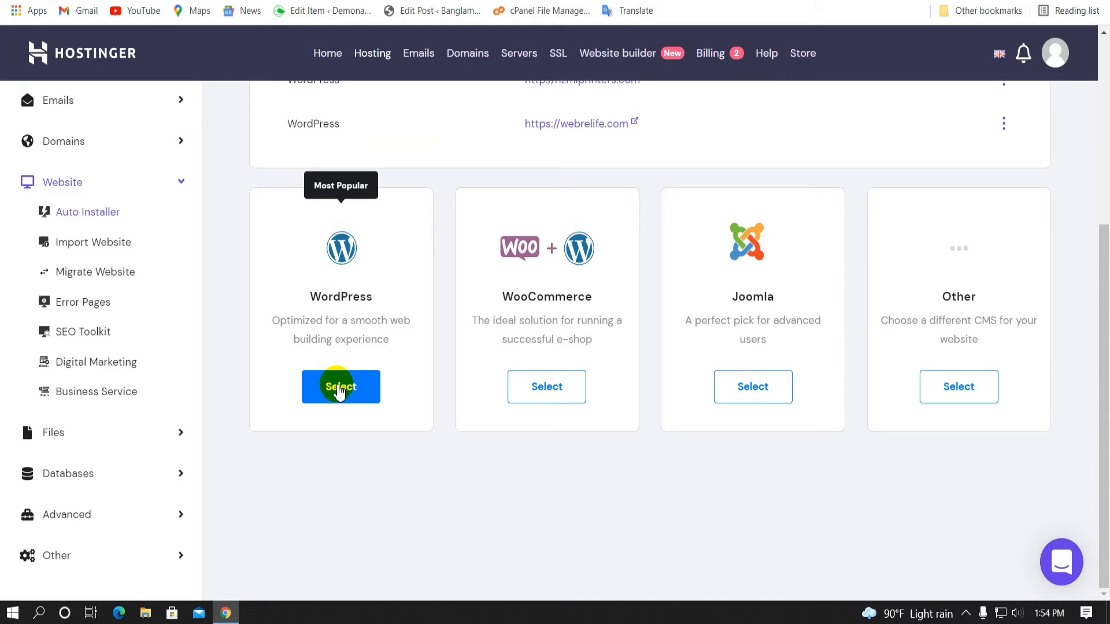
left_click(341, 387)
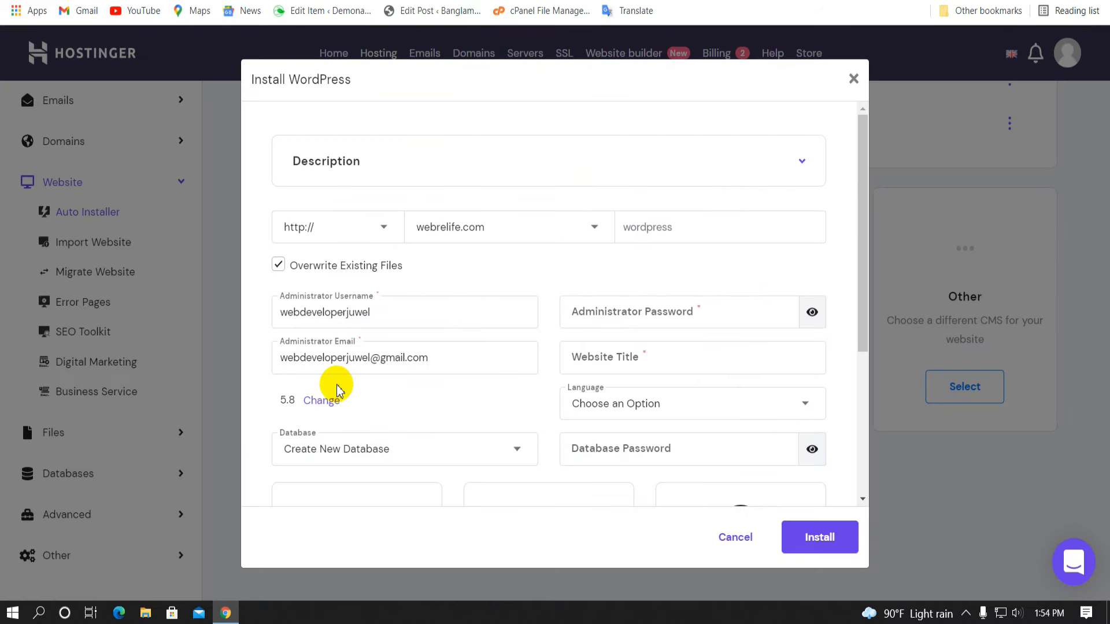
left_click(322, 229)
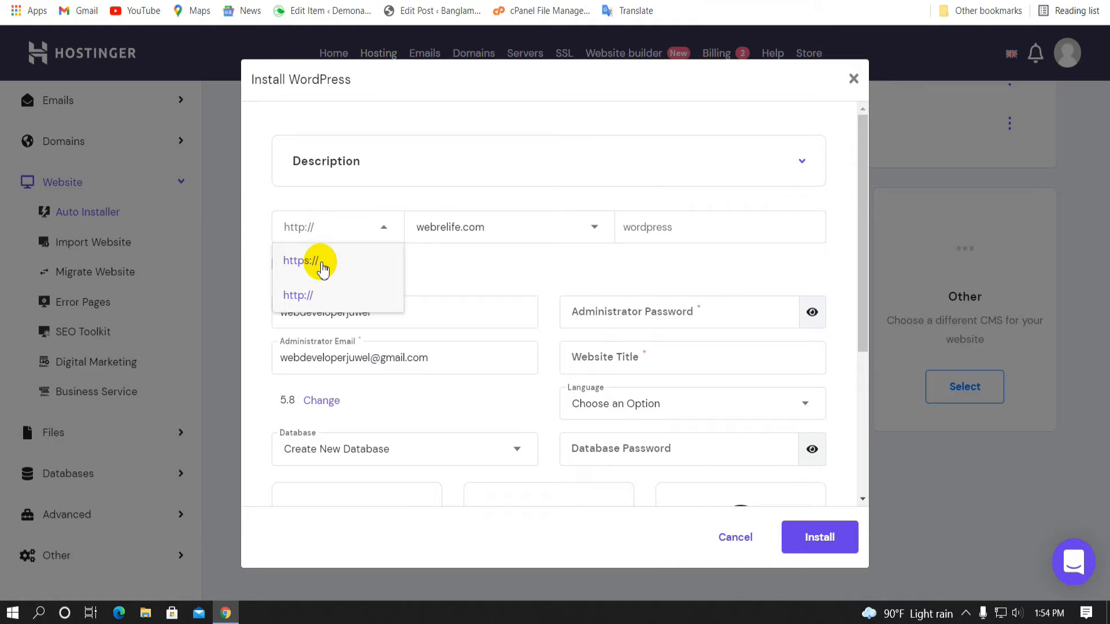
left_click(323, 264)
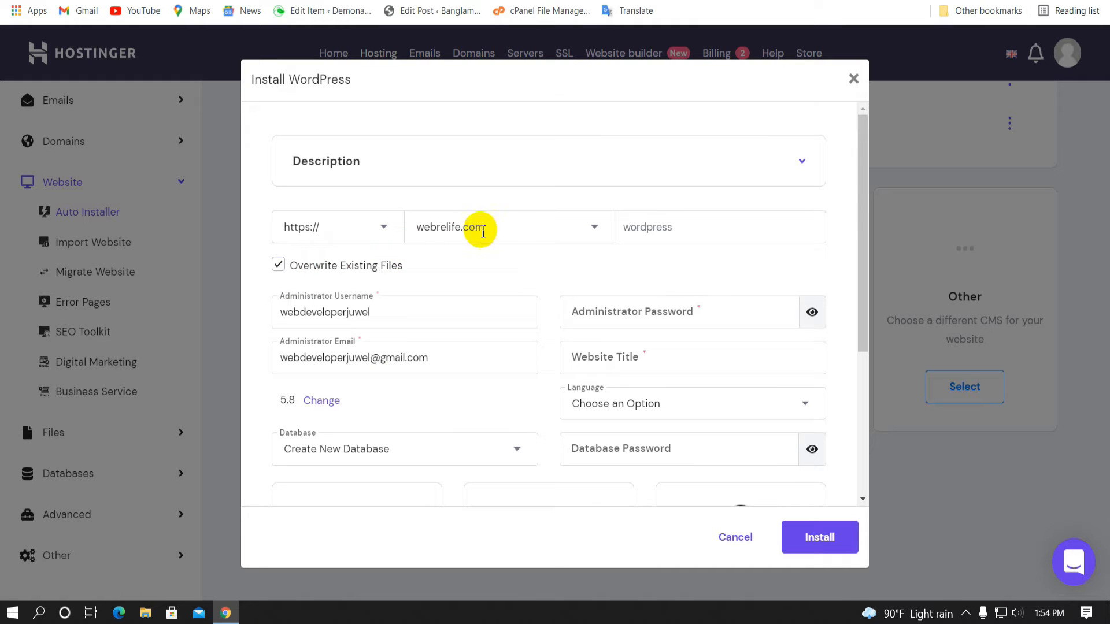
left_click(516, 232)
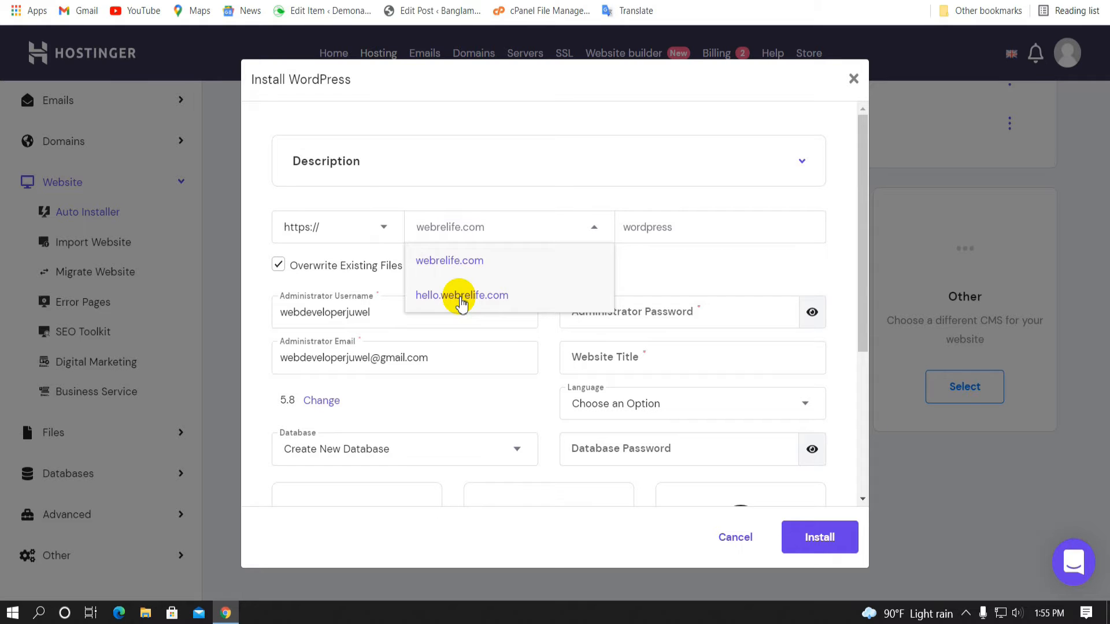
left_click(461, 296)
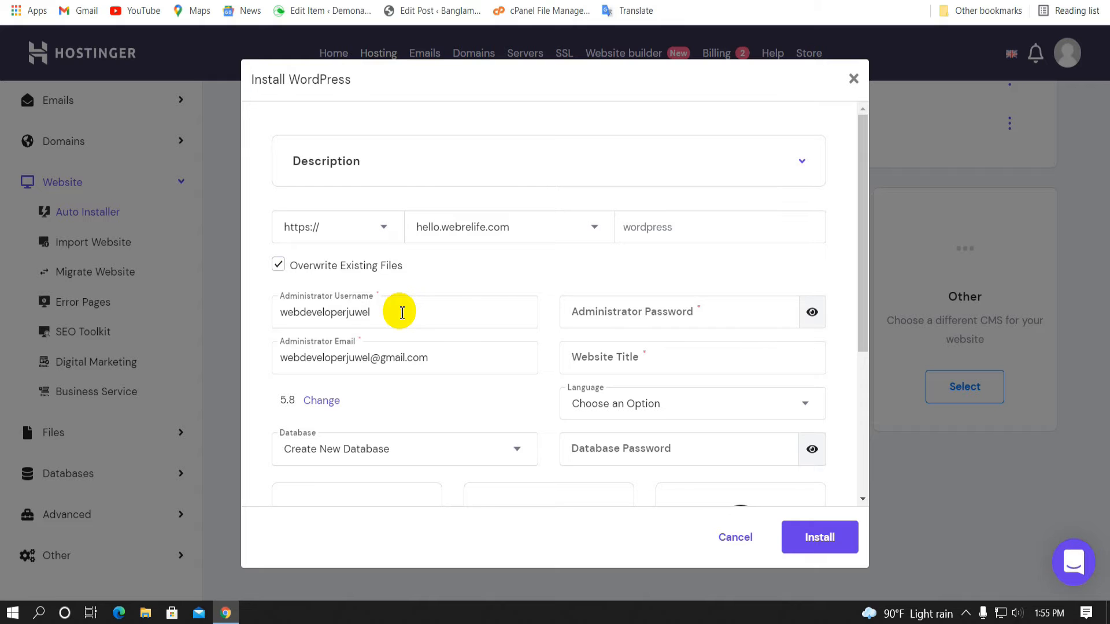
Replace the prefilled administrator username with Admin
double_click(402, 313)
key("BackSpace")
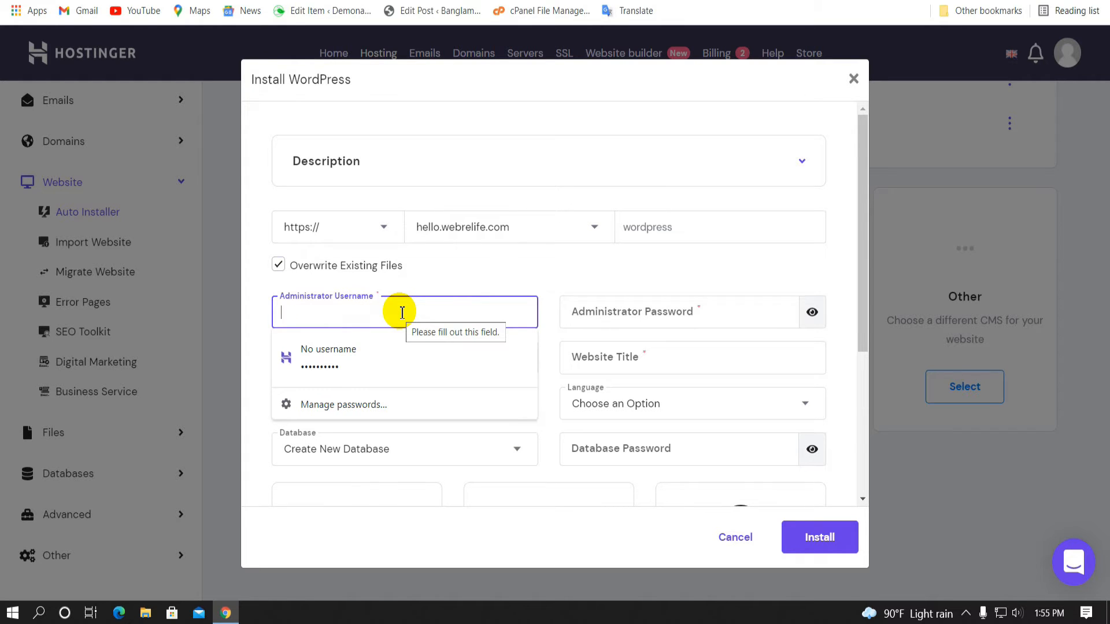
type("Admin")
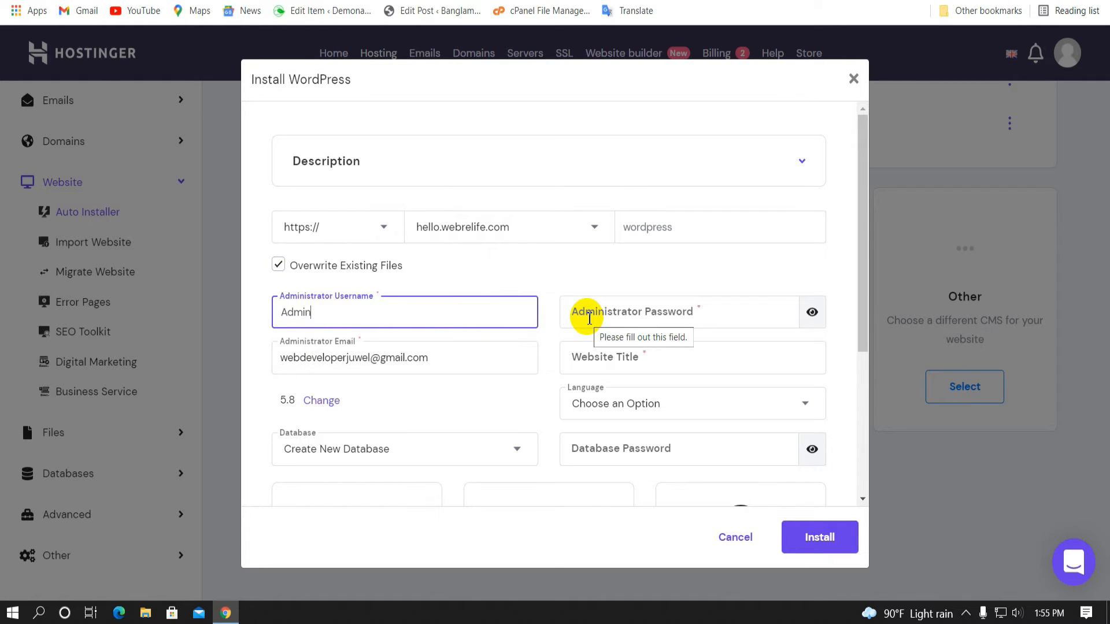
Enter an administrator password and set the website title to webrelife
left_click(589, 318)
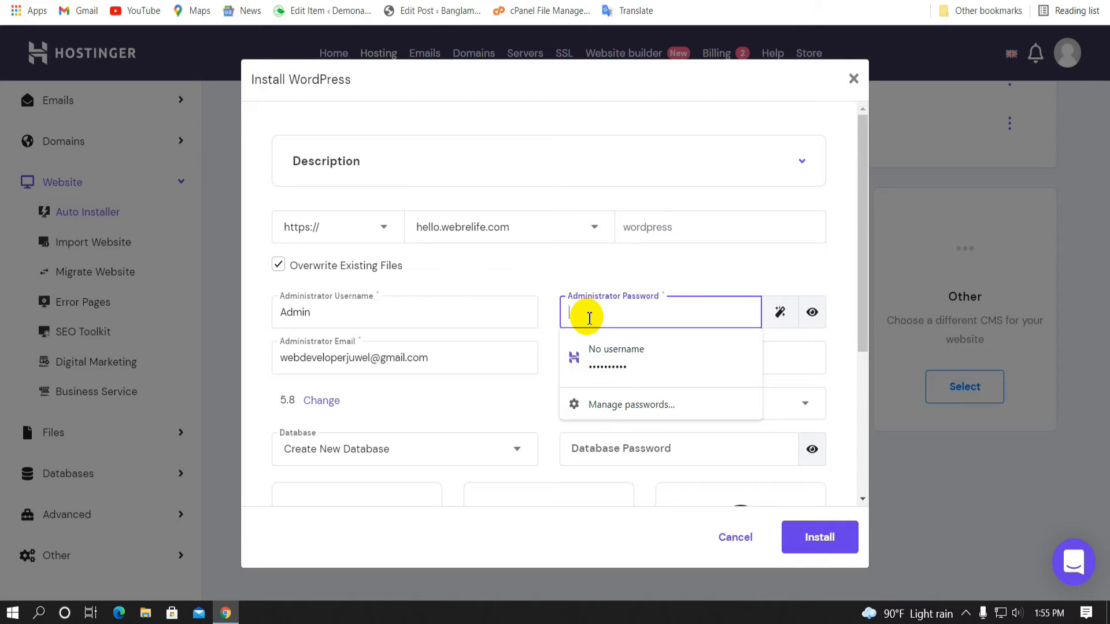
type("12")
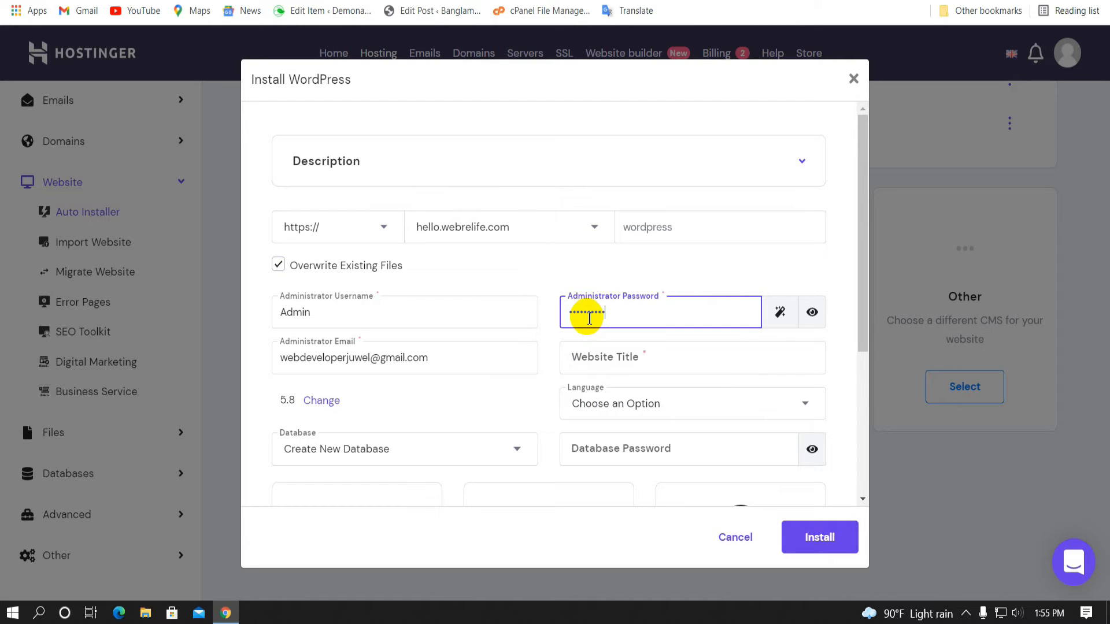
left_click(388, 392)
scroll(364, 376, "down", 3)
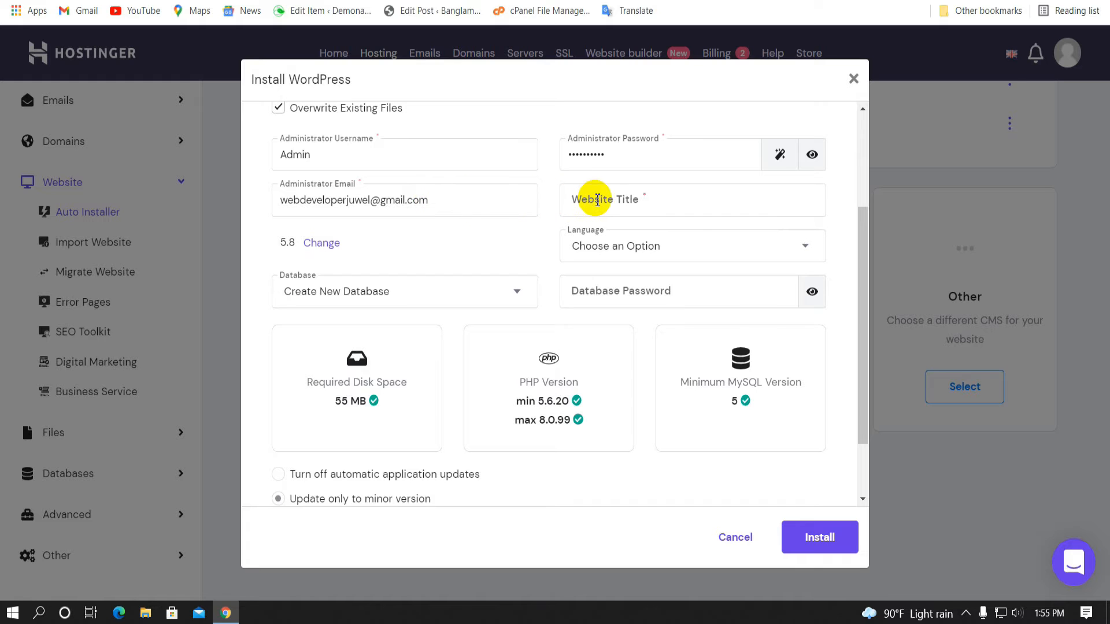
left_click(610, 200)
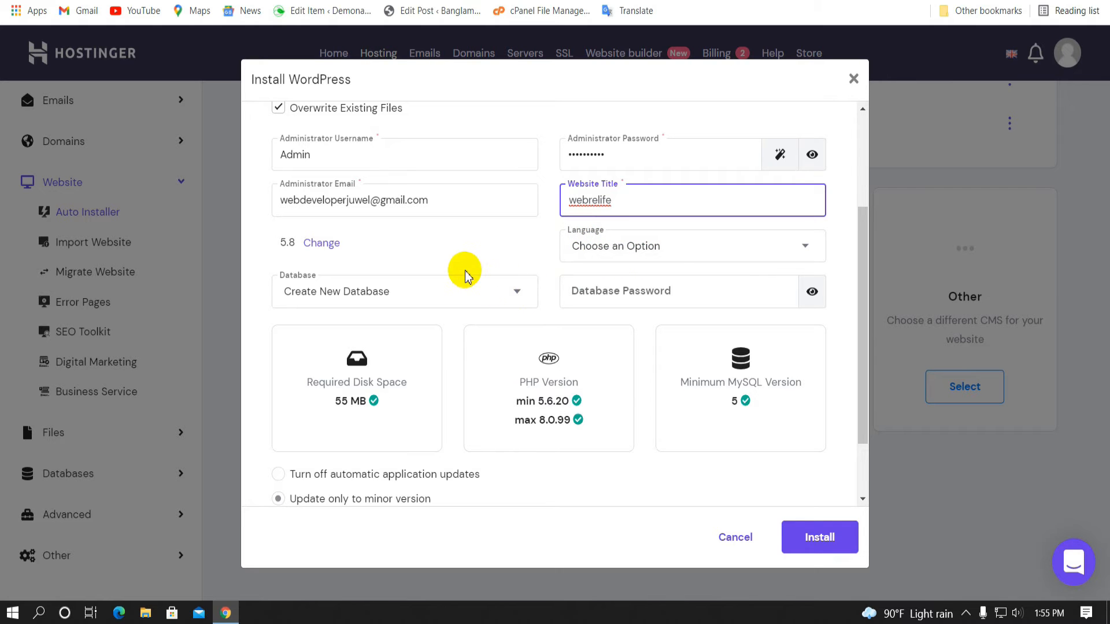
scroll(465, 271, "down", 2)
Set the site language to English and install WordPress on hello.webrelife.com
left_click(820, 544)
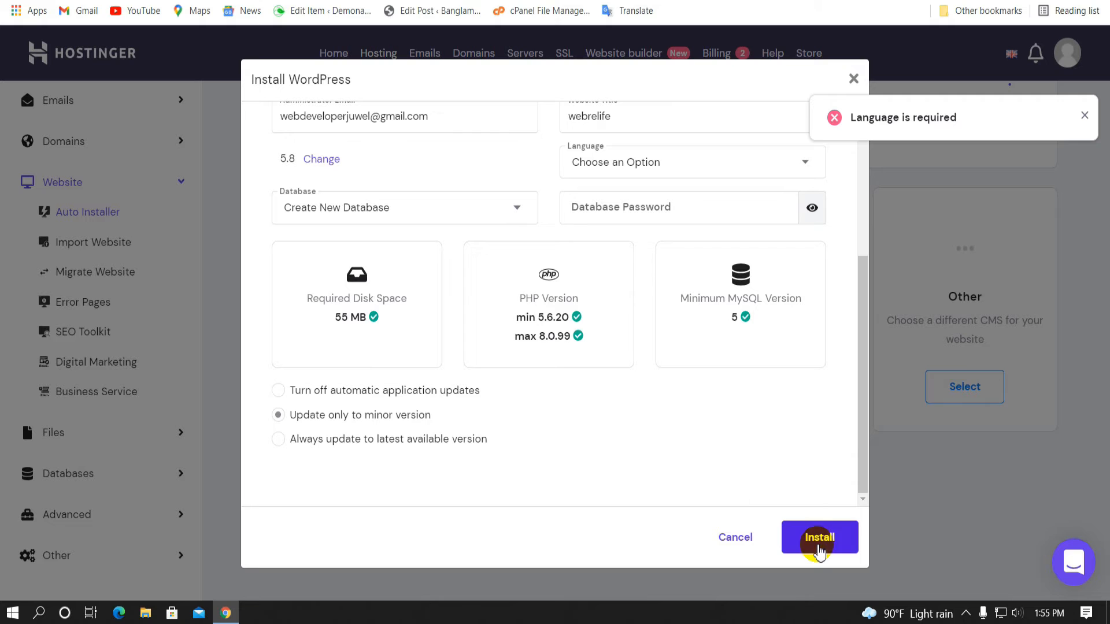
scroll(584, 203, "up", 3)
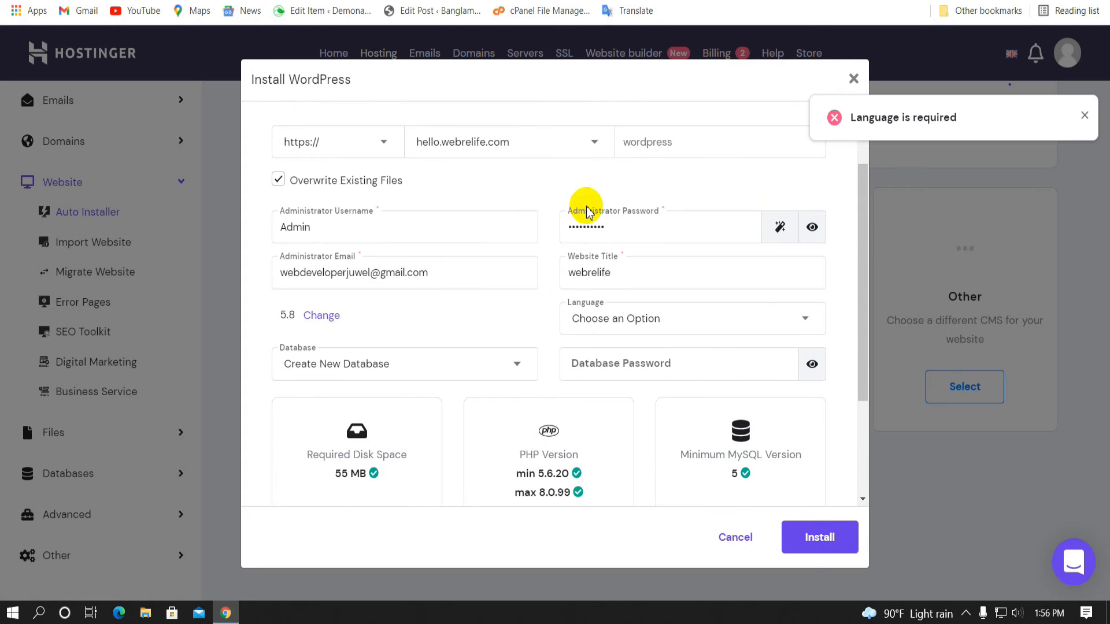
left_click(651, 319)
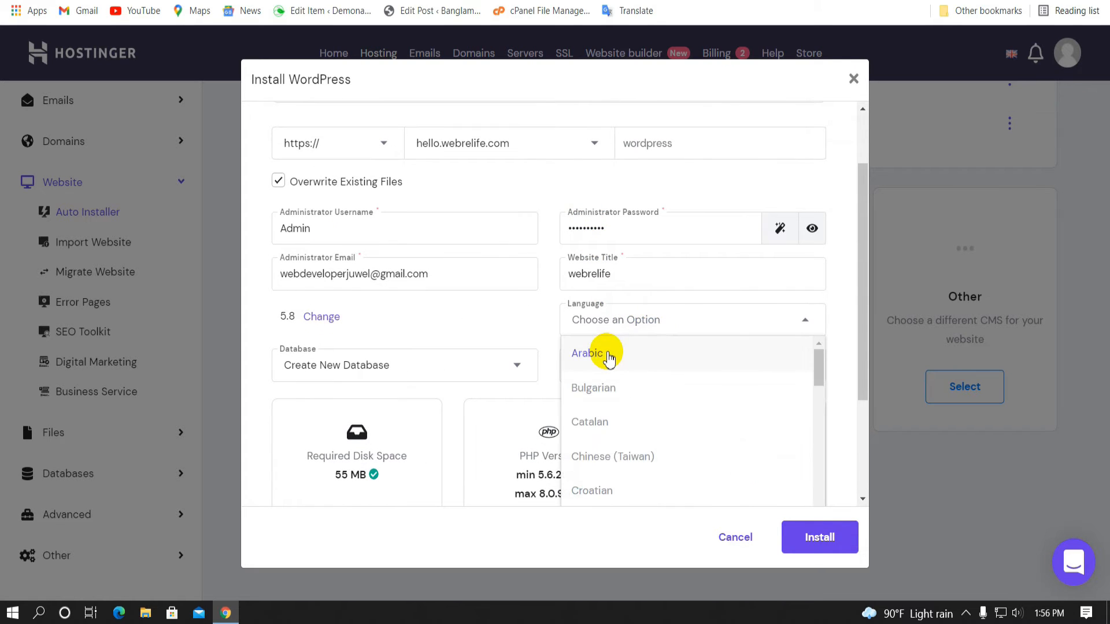
type("e")
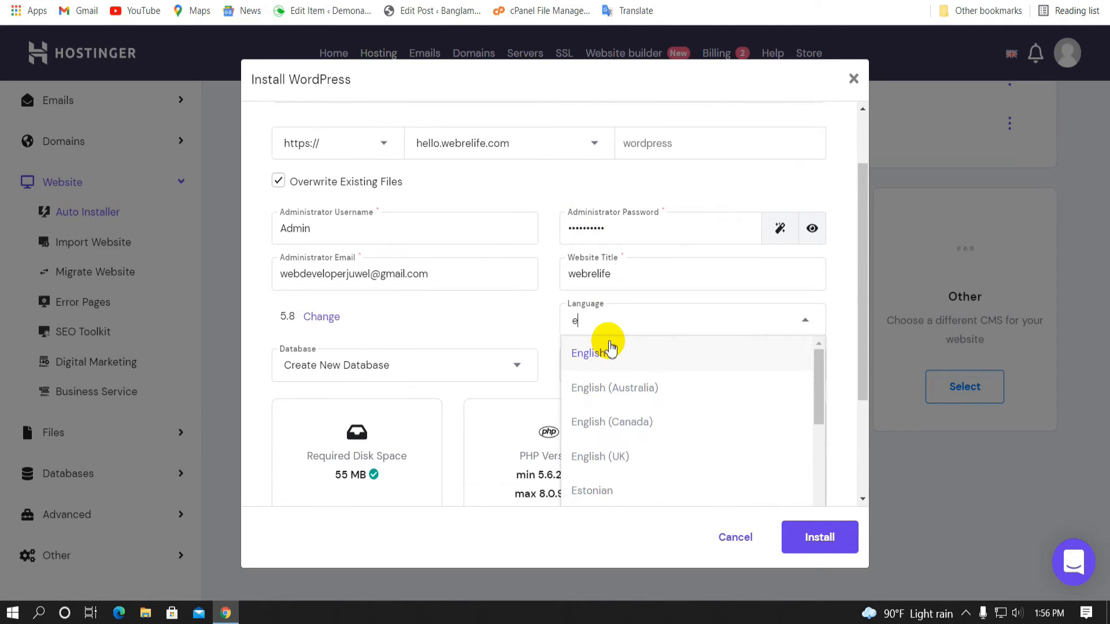
left_click(600, 351)
scroll(564, 325, "down", 3)
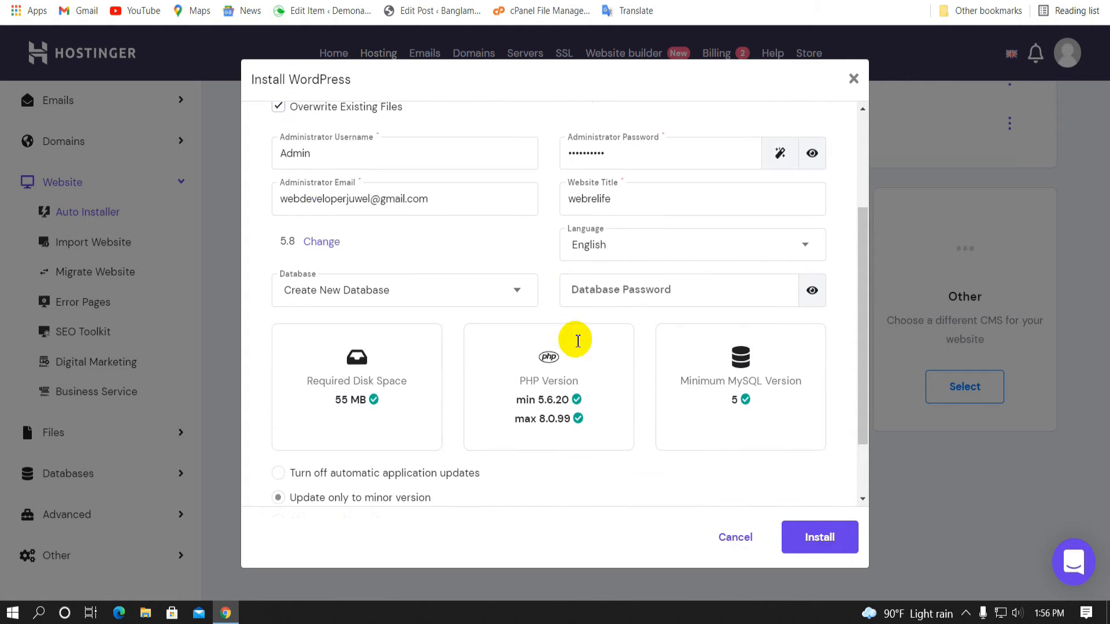
left_click(798, 529)
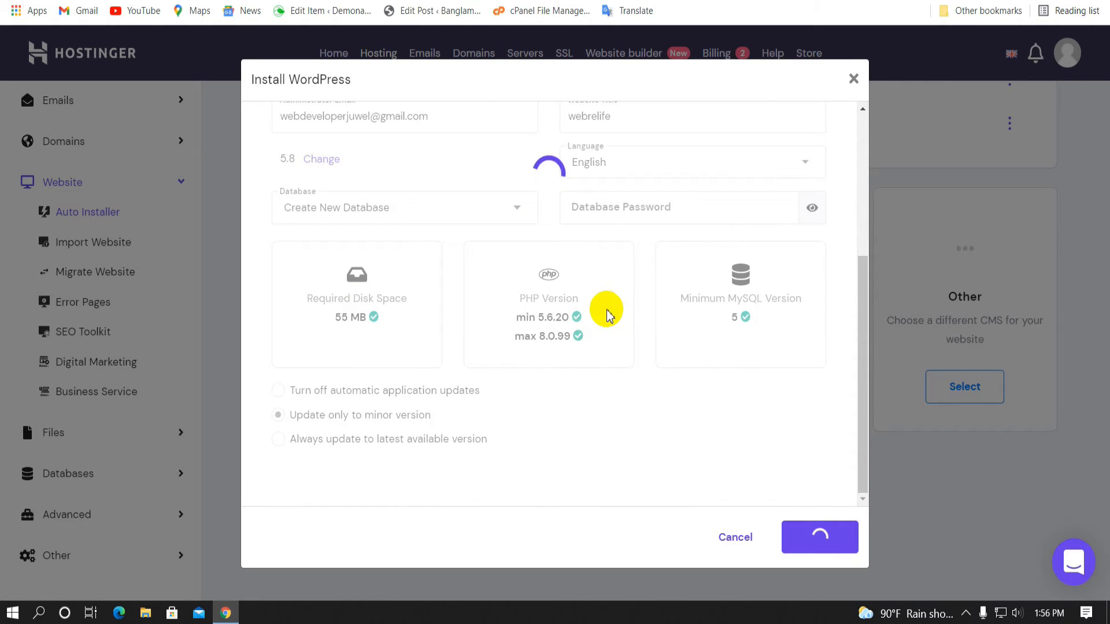
scroll(488, 302, "up", 5)
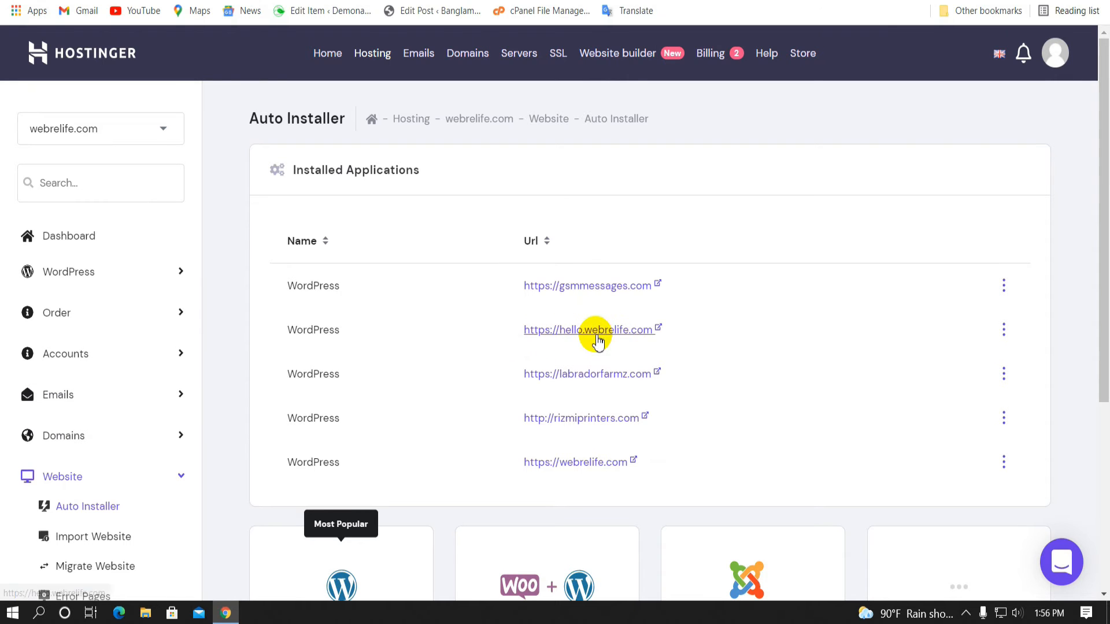
Open the installation's wp-admin Admin URL from its Details in a new tab
left_click(1006, 334)
left_click(1029, 405)
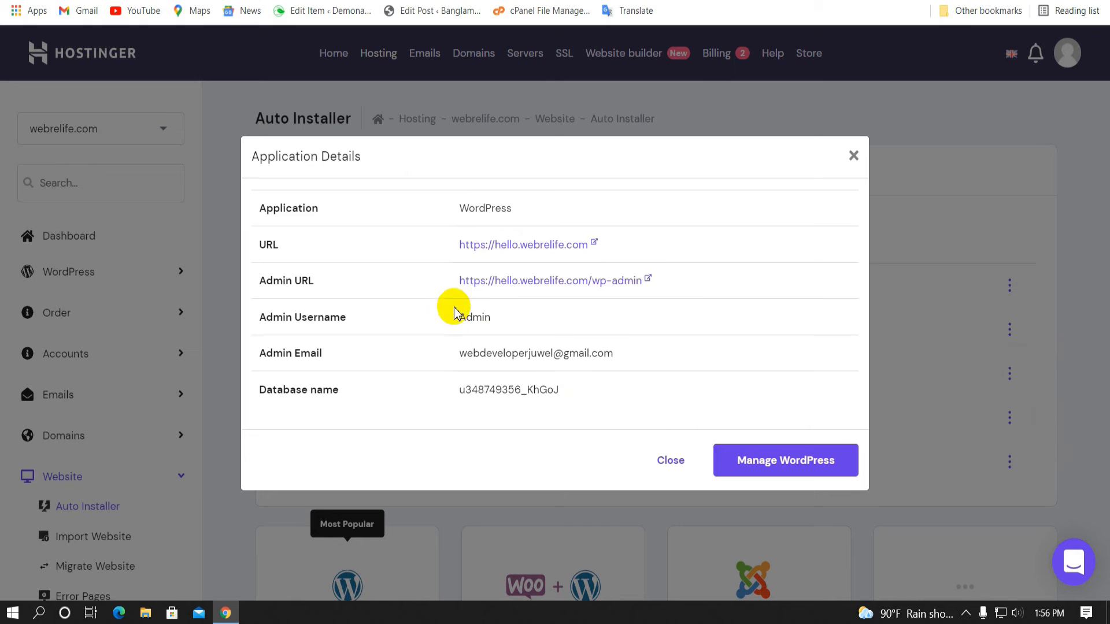
right_click(519, 283)
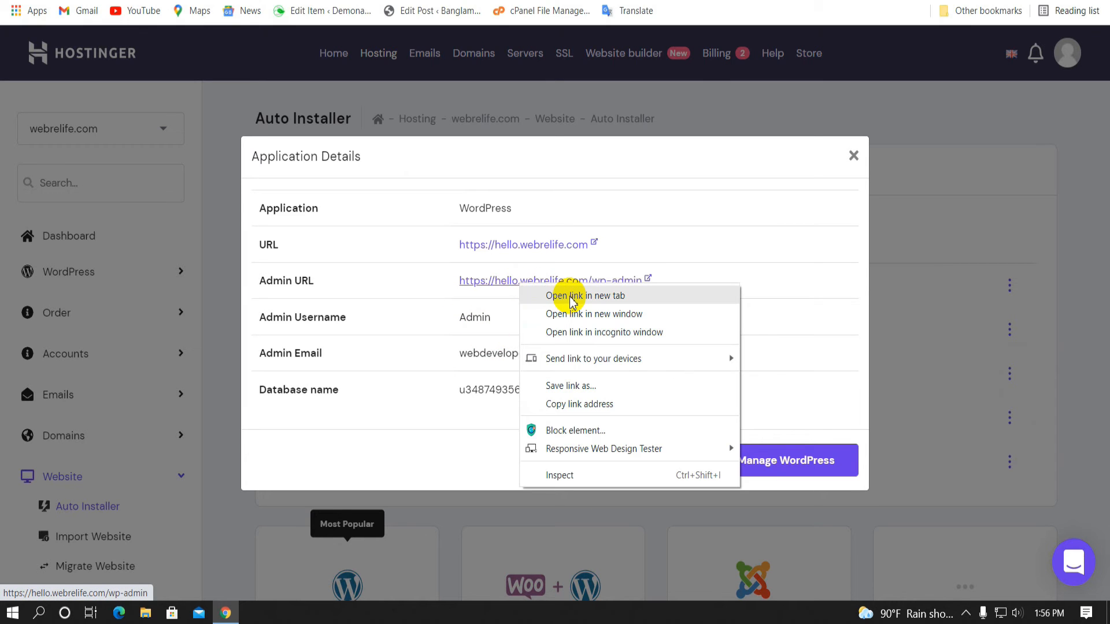
left_click(571, 301)
key("ctrl+Tab")
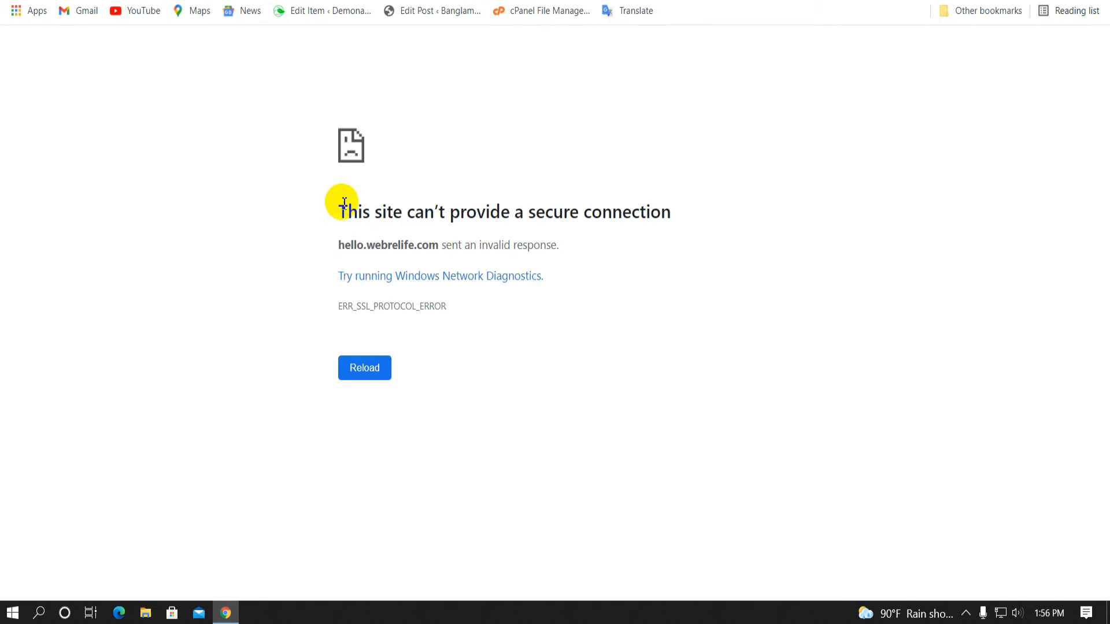
Reopen the hello.webrelife.com site URL from the installation details in a new tab, then clear the address bar
left_click_drag(328, 212, 736, 213)
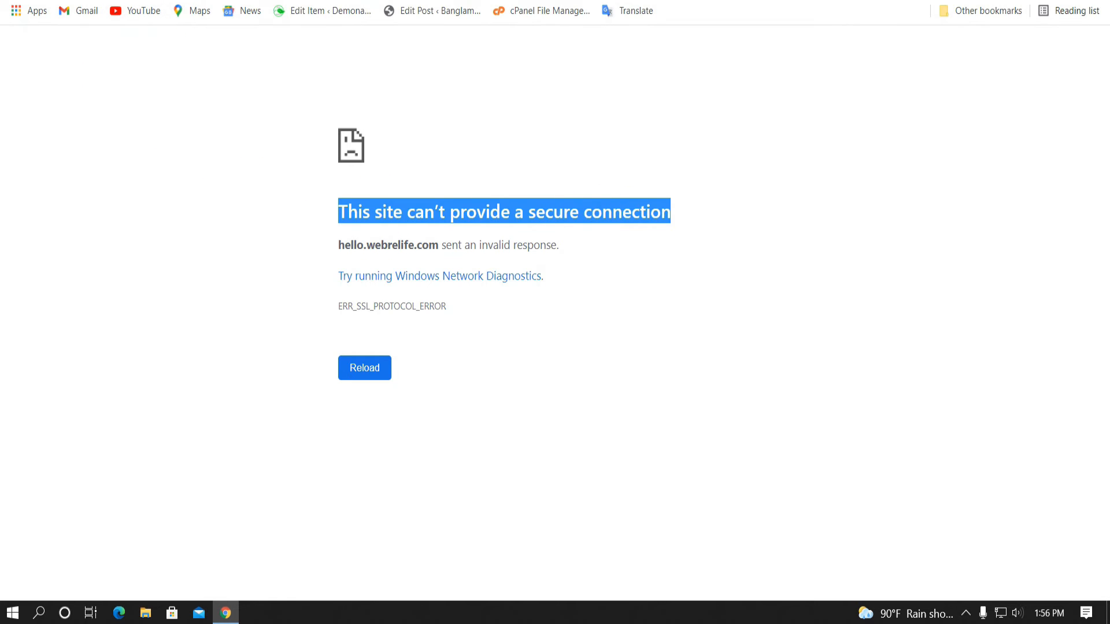
left_click(81, 1)
right_click(511, 245)
left_click(526, 256)
left_click(322, 1)
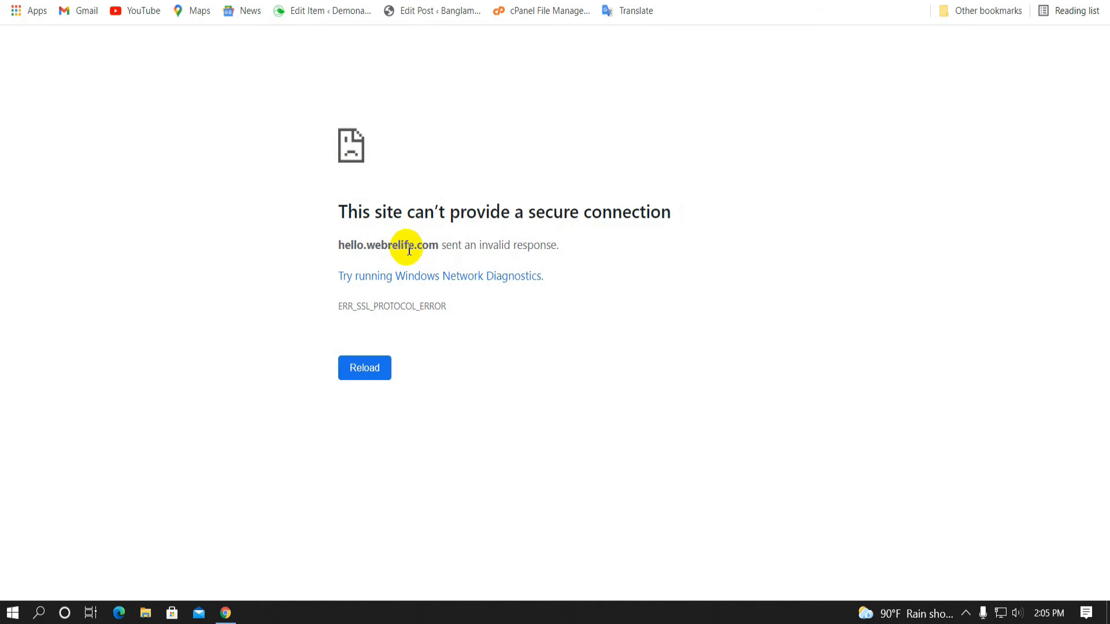
left_click(631, 0)
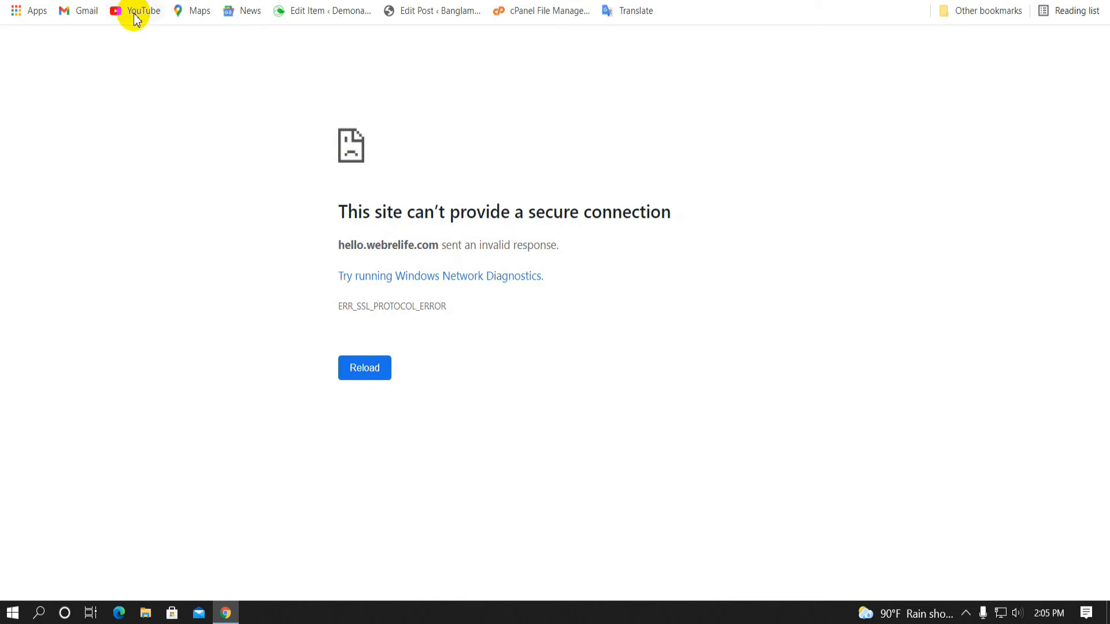
key("BackSpace")
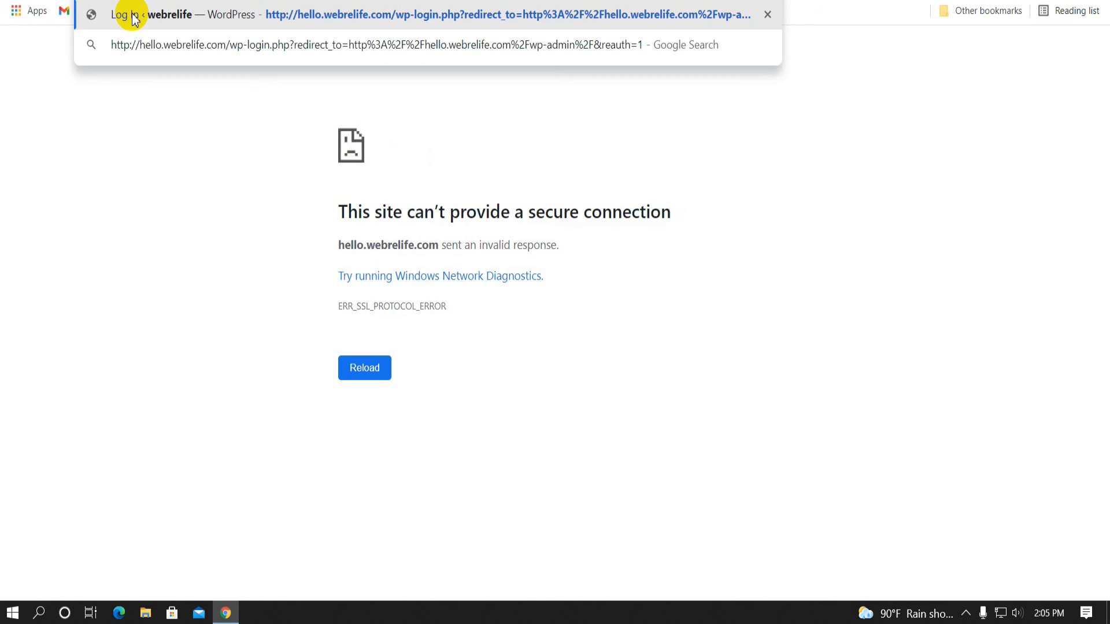
Load the http wp-login.php page and log in as Admin with the administrator password
left_click(133, 18)
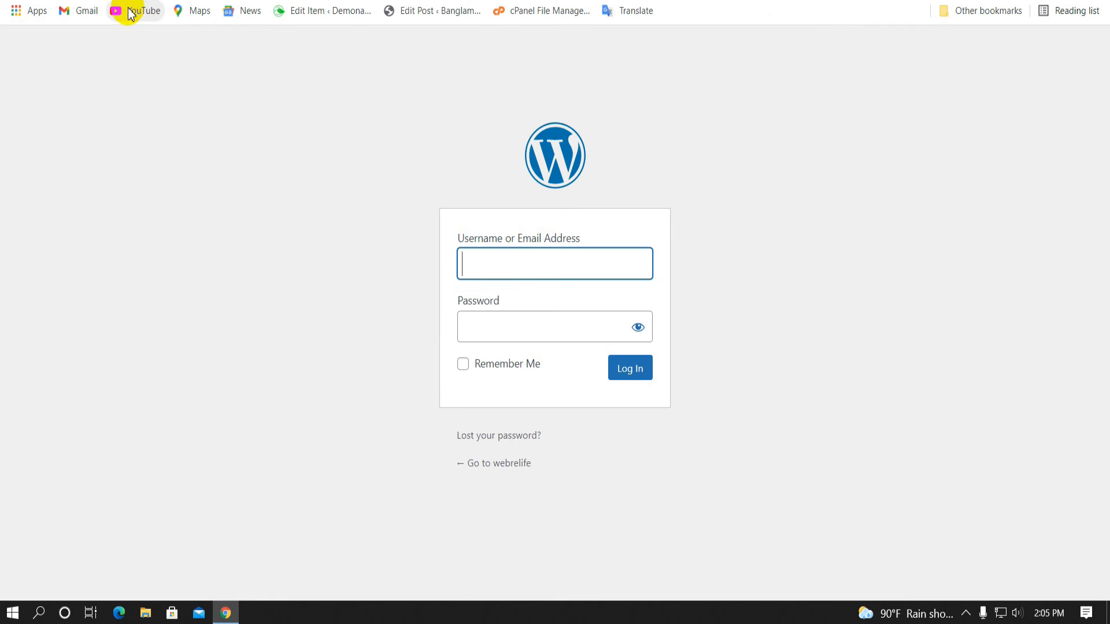
left_click(104, 0)
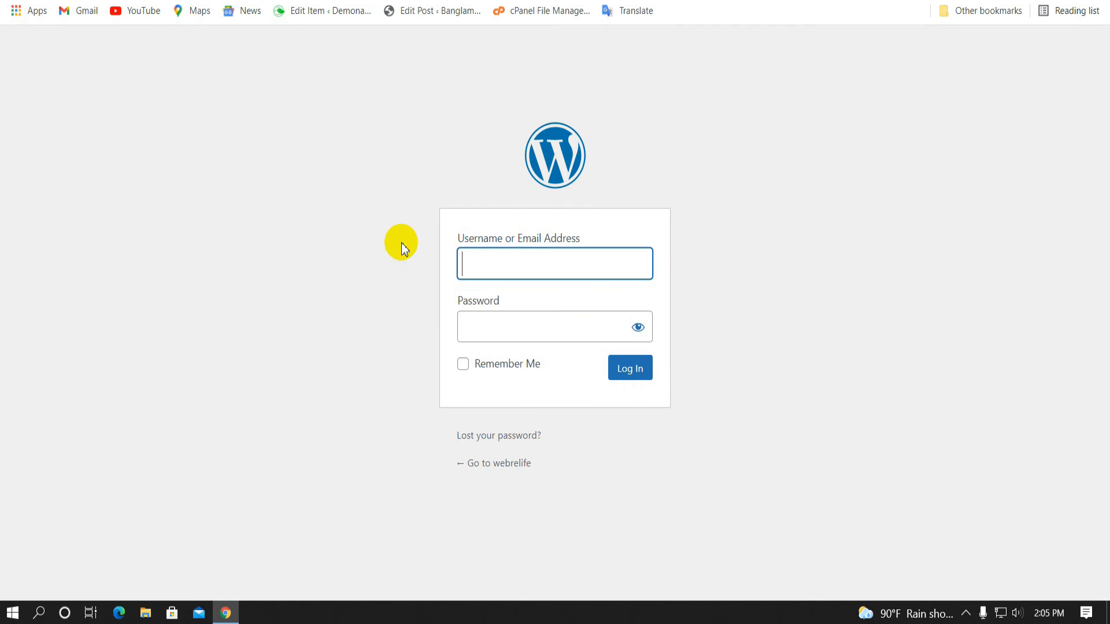
left_click(541, 249)
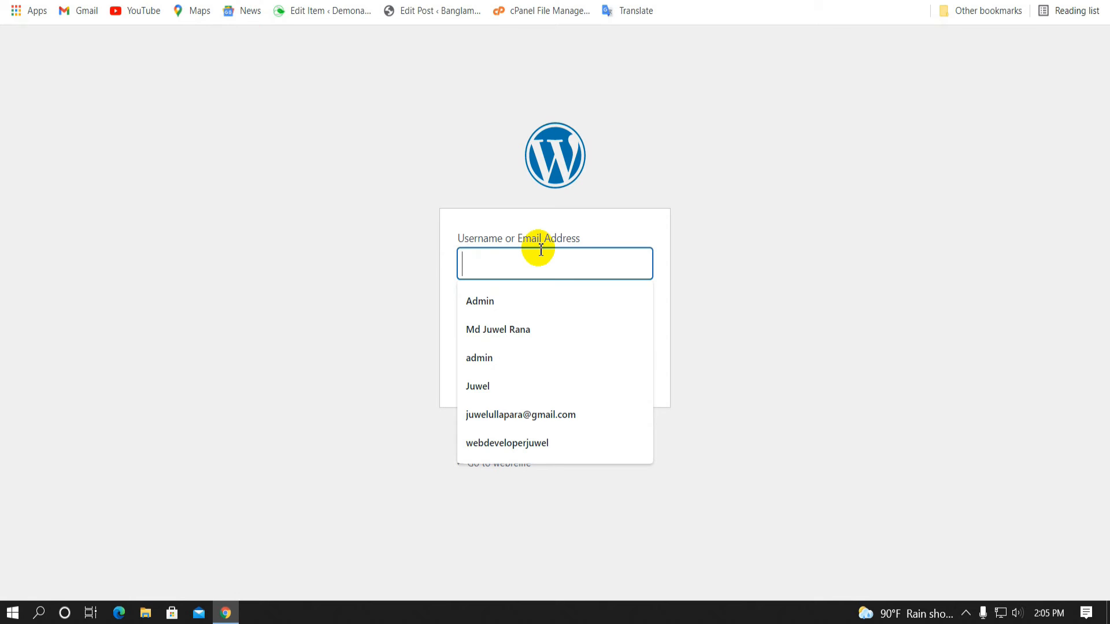
type("Admin")
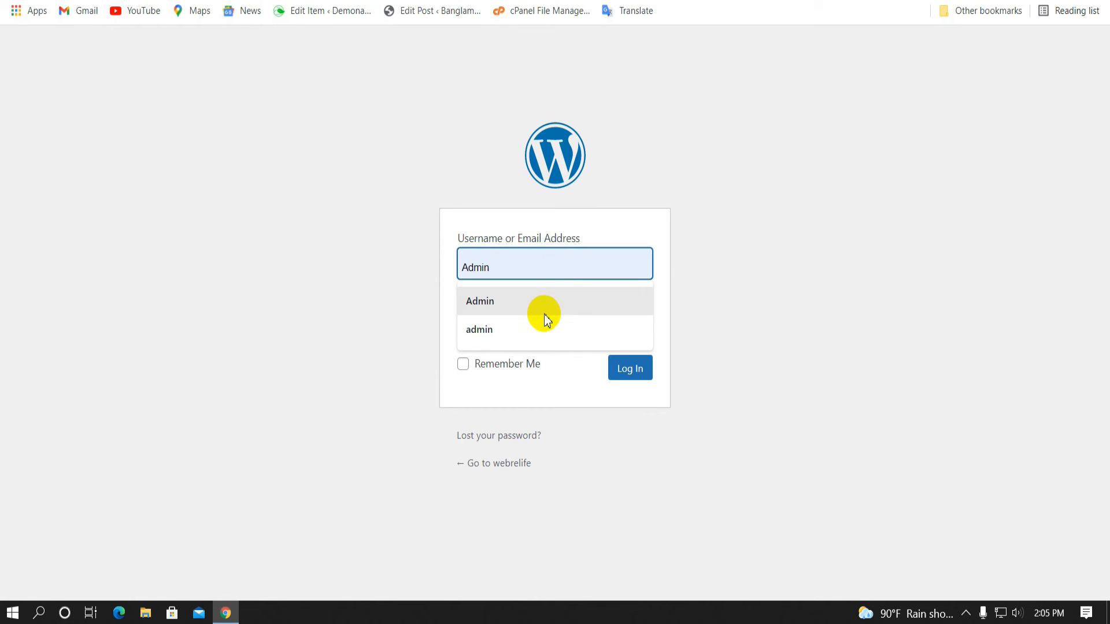
left_click(496, 300)
left_click(500, 326)
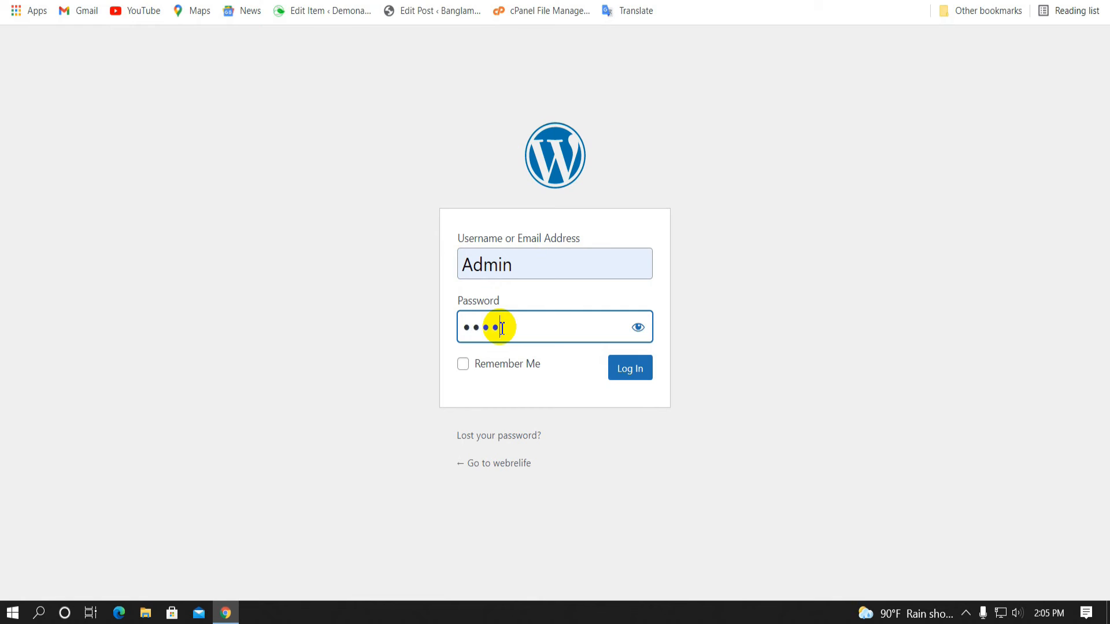
type("••••••••••")
left_click(629, 381)
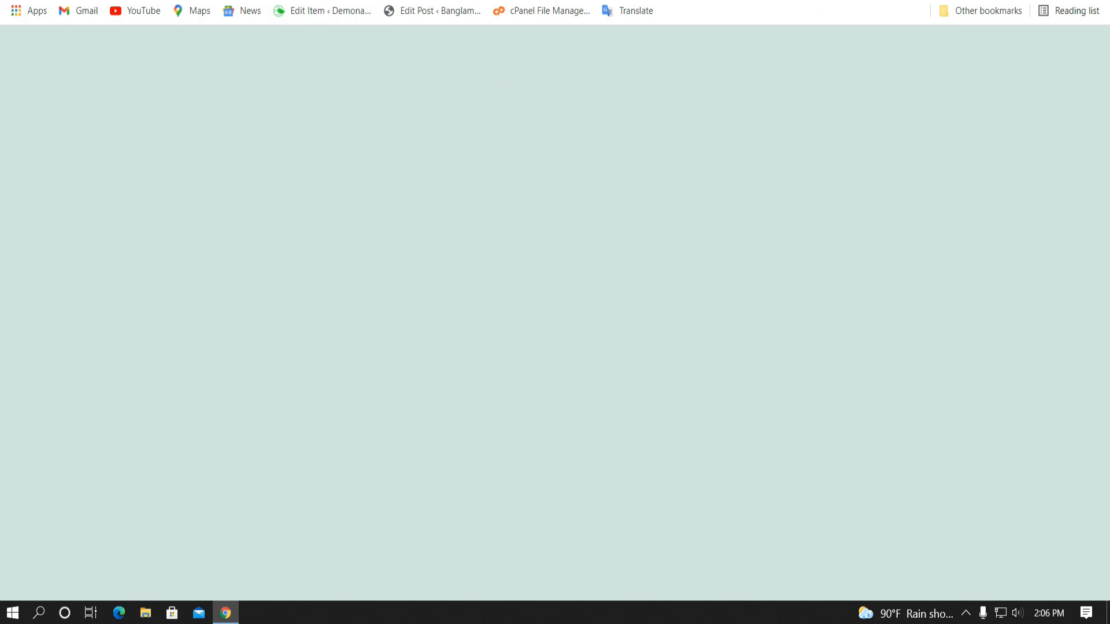
Review the WordPress admin dashboard, switching between it and the site tab
scroll(486, 226, "down", 6)
scroll(487, 231, "up", 5)
scroll(486, 231, "down", 5)
scroll(487, 231, "up", 5)
scroll(487, 231, "down", 5)
scroll(487, 230, "up", 6)
left_click(216, 1)
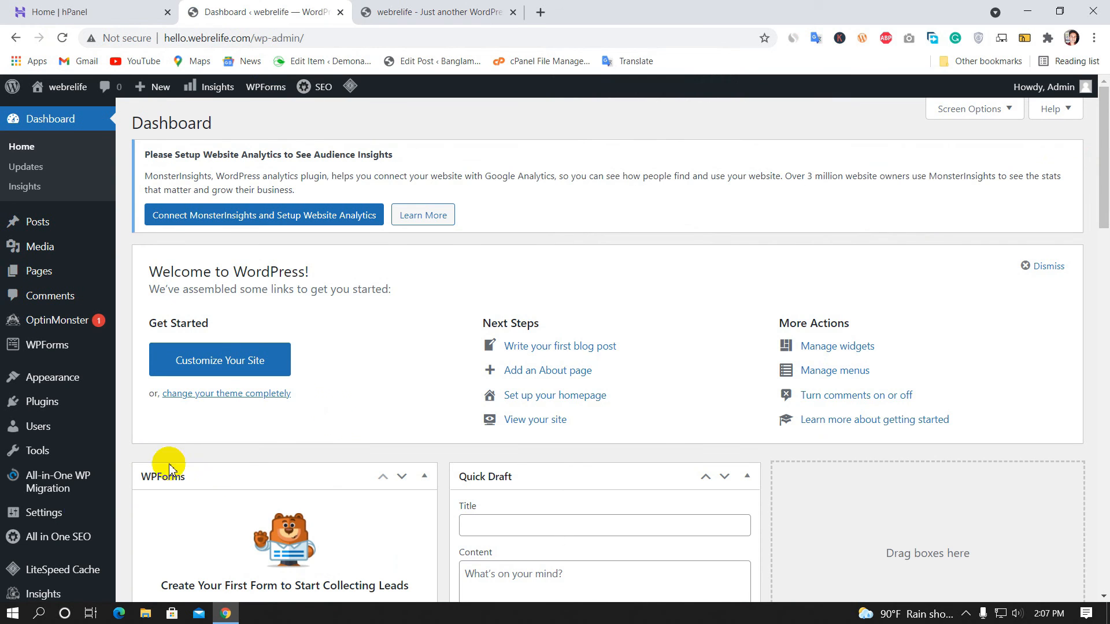
left_click(417, 5)
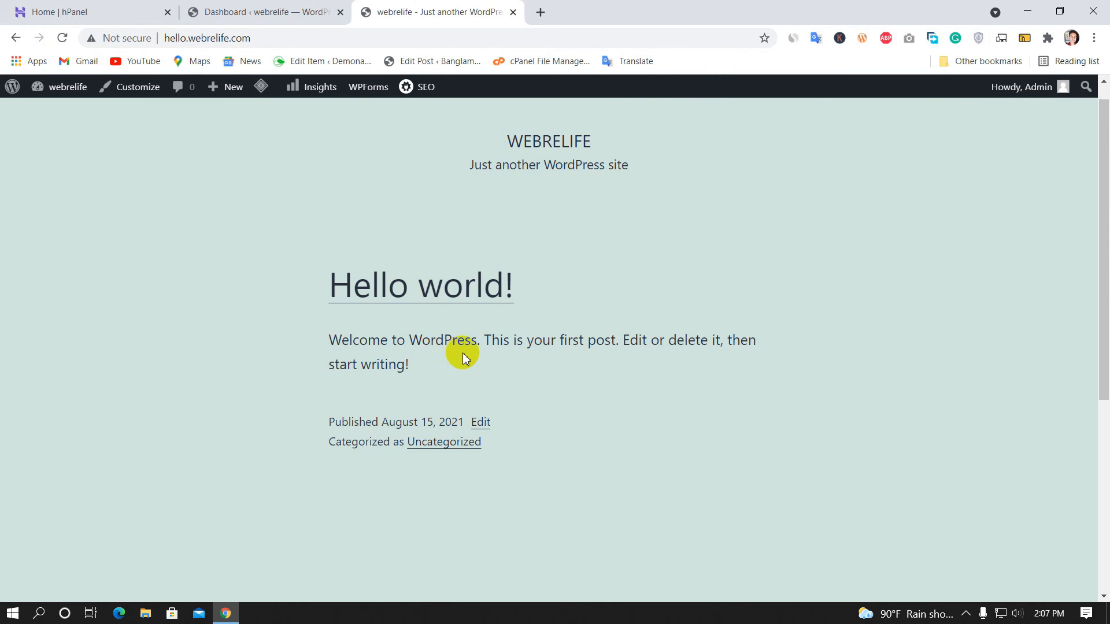
scroll(462, 354, "down", 5)
scroll(459, 356, "up", 6)
left_click(248, 8)
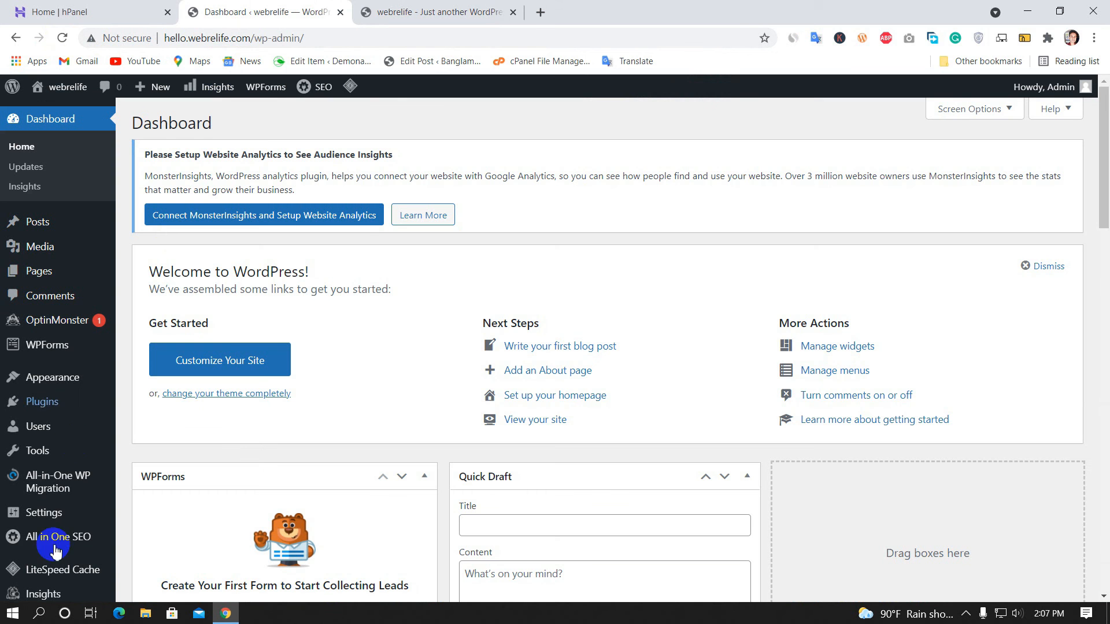
scroll(46, 368, "down", 7)
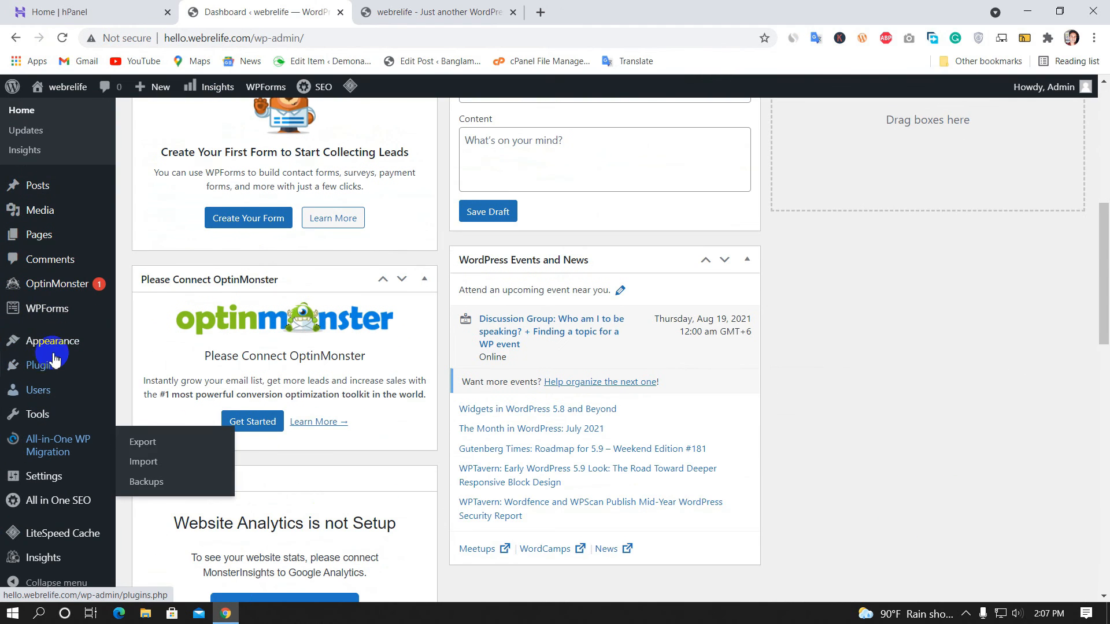
mouse_move(52, 364)
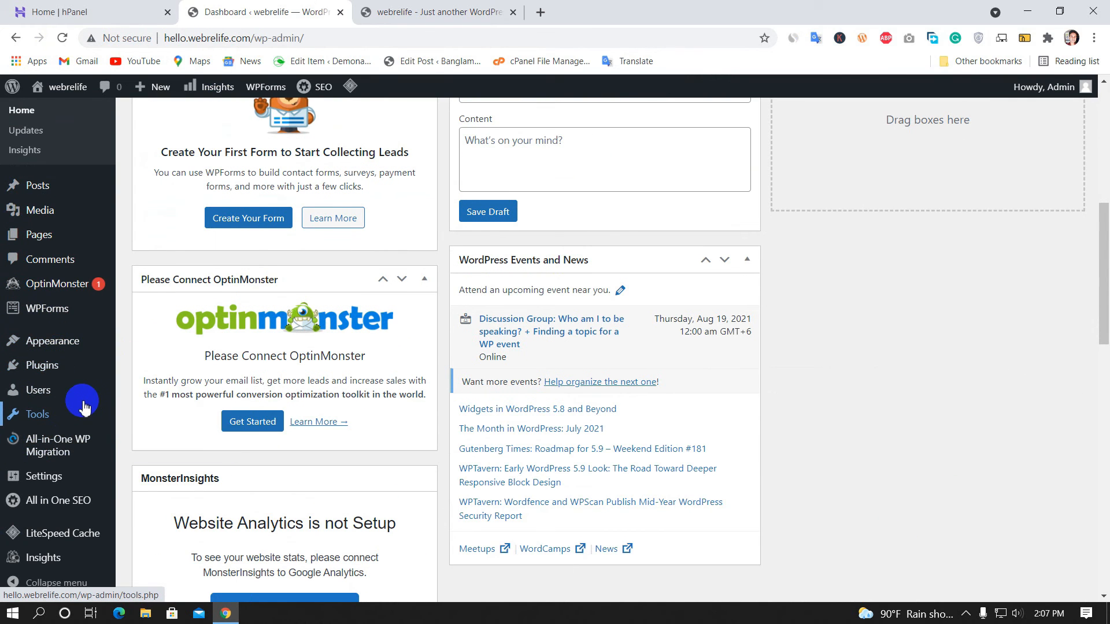
scroll(81, 399, "up", 6)
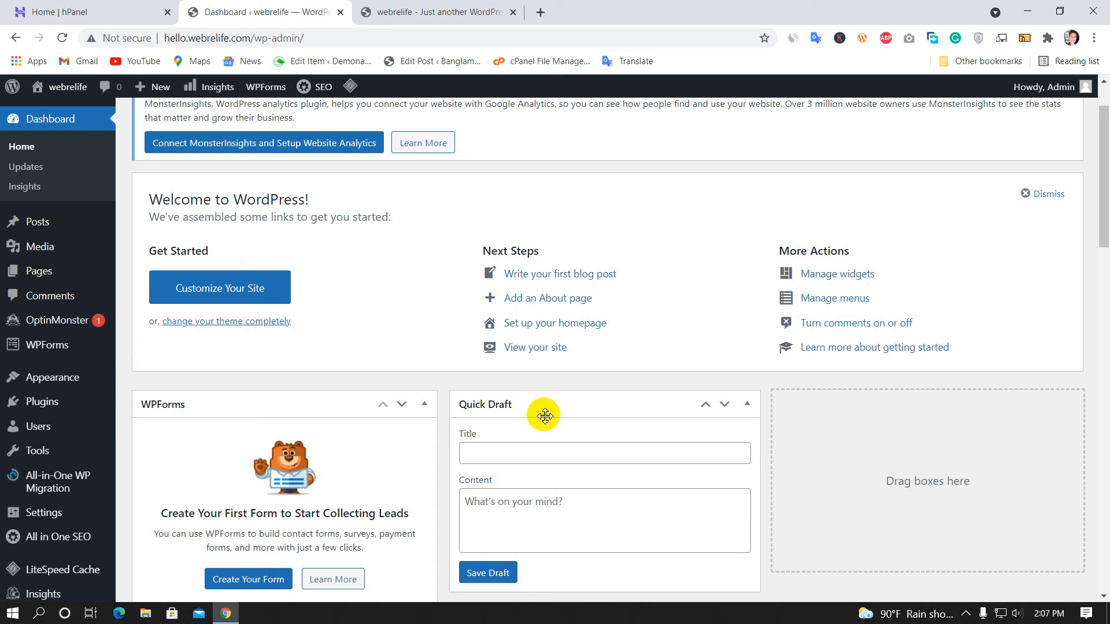
Show the hello.webrelife.com front page with its Hello world! post and select the domain in the address
left_click(409, 11)
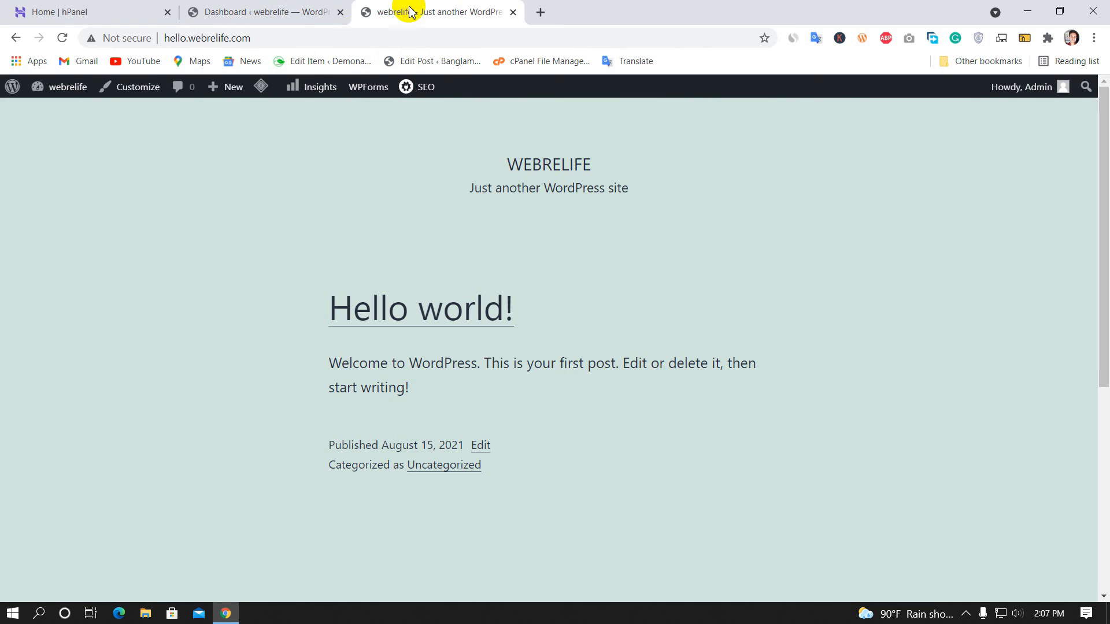
left_click(322, 40)
key("ctrl+shift+Left")
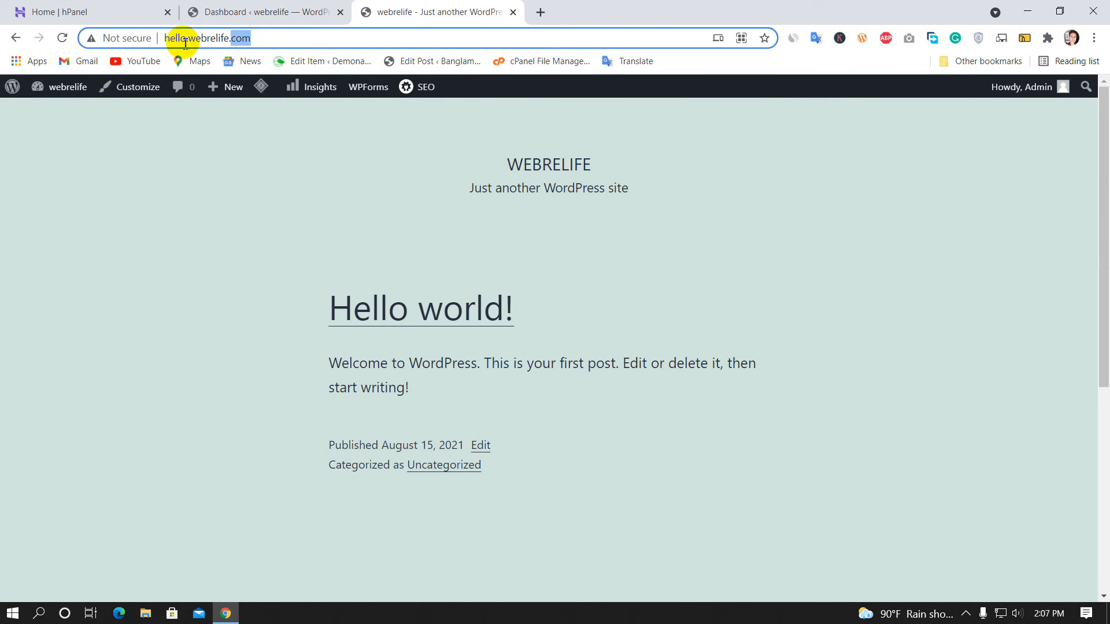